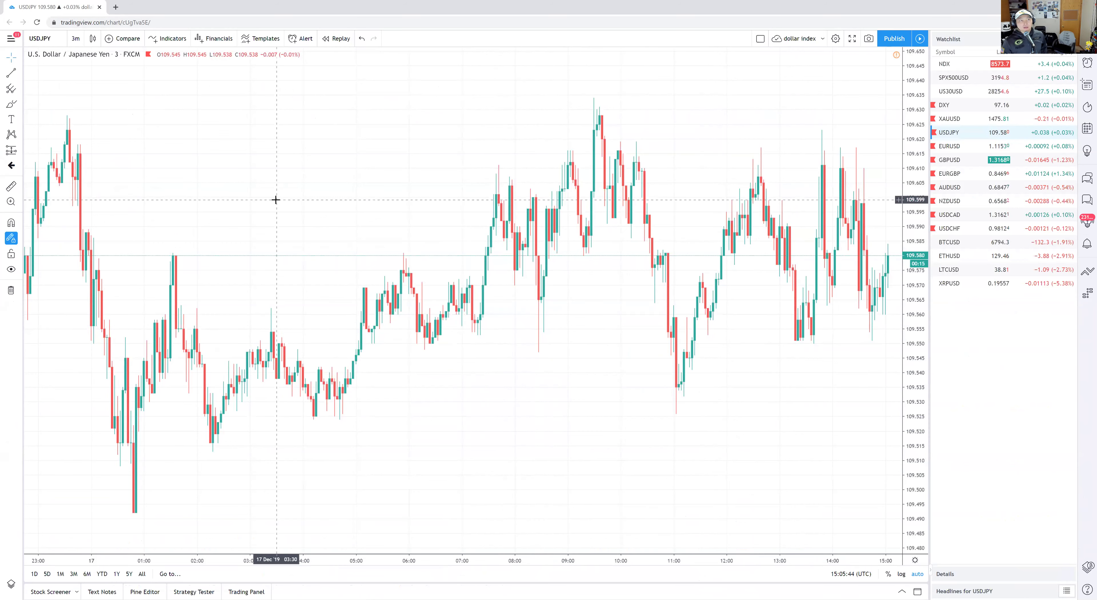
{"action": "left_click", "coordinate": [72, 38]}
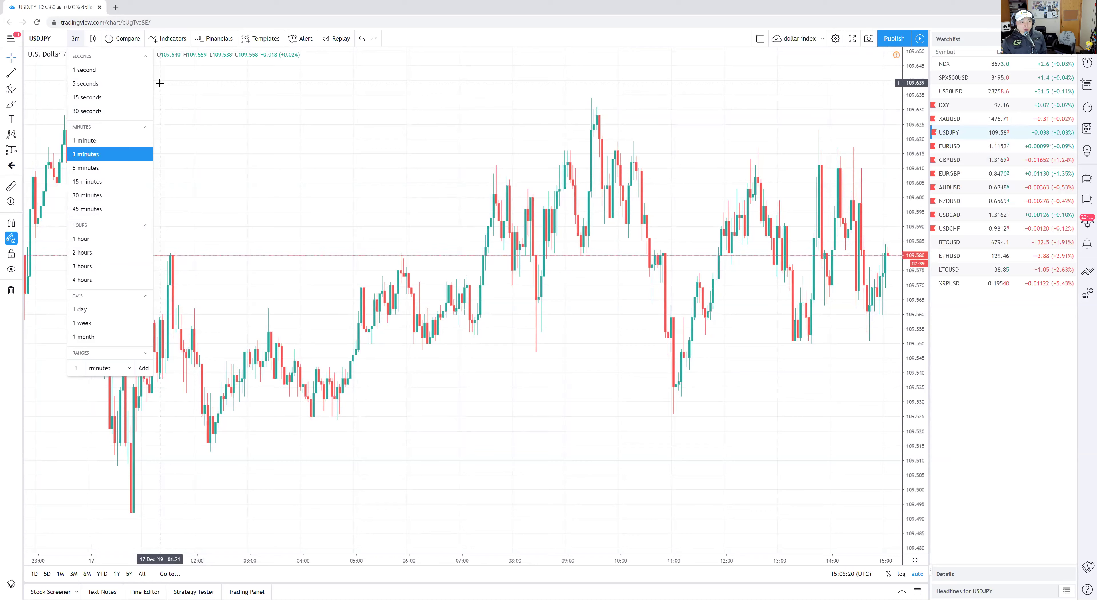
{"action": "left_click", "coordinate": [237, 132]}
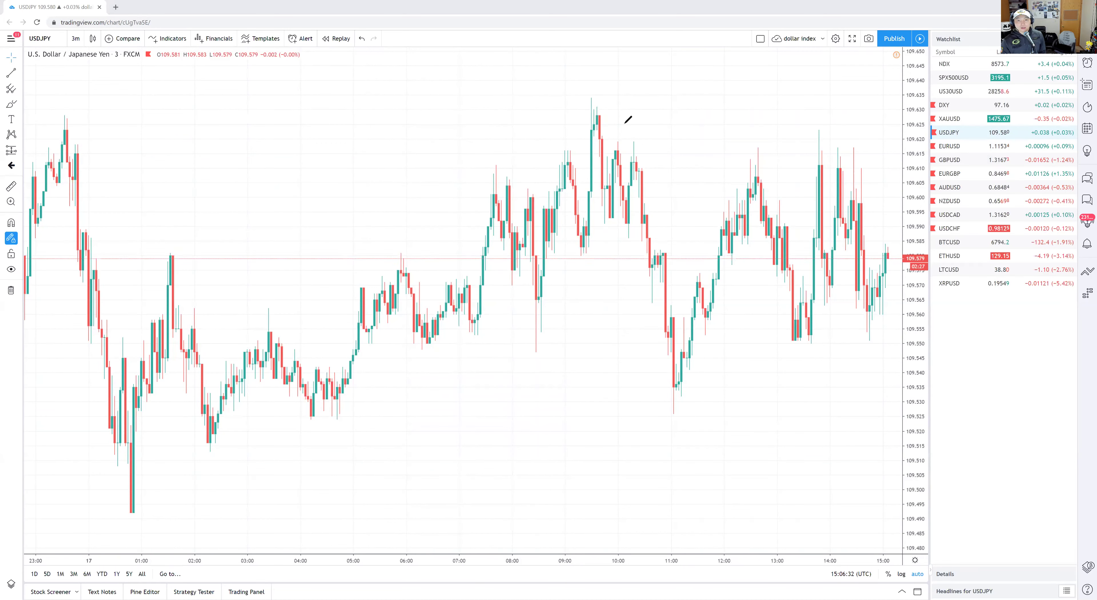
Mark the USDJPY highs with freehand circles and a resistance line toward the 109.630 price level, and clear the markings.
{"action": "left_click_drag", "start_coordinate": [601, 100], "coordinate": [611, 109]}
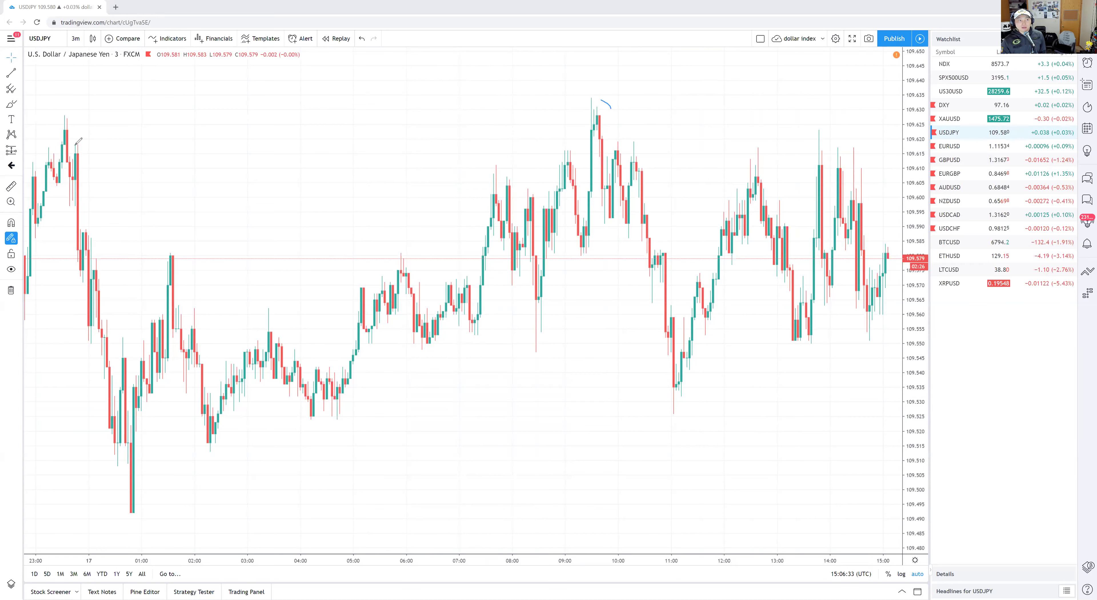
{"action": "left_click_drag", "start_coordinate": [78, 141], "coordinate": [83, 126]}
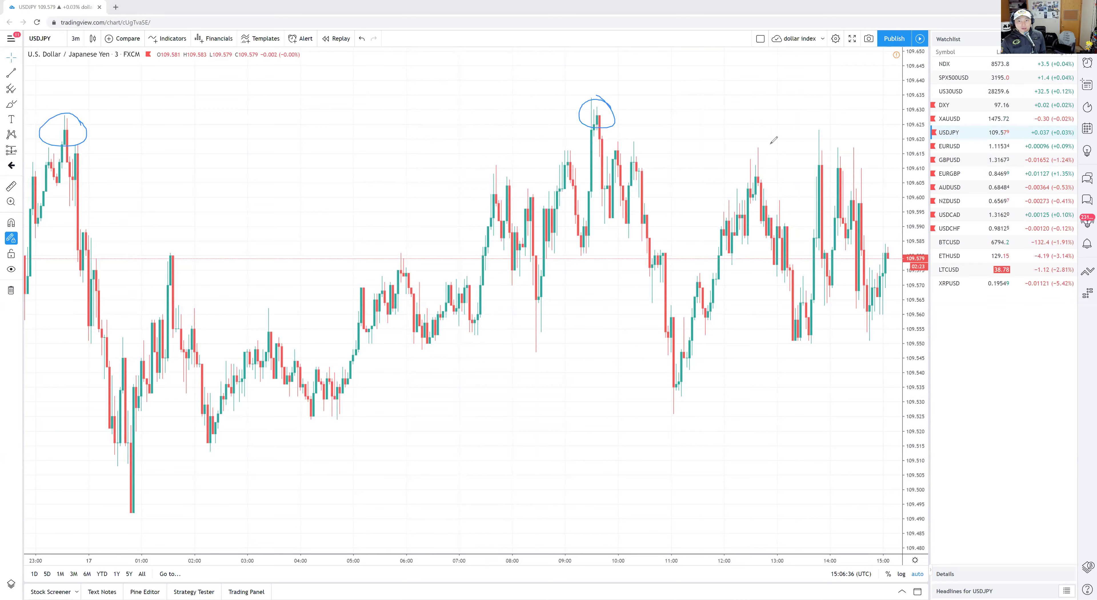
{"action": "mouse_move", "coordinate": [776, 152]}
{"action": "left_mouse_down"}
{"action": "mouse_move", "coordinate": [798, 175]}
{"action": "mouse_move", "coordinate": [870, 159]}
{"action": "mouse_move", "coordinate": [882, 167]}
{"action": "left_mouse_up"}
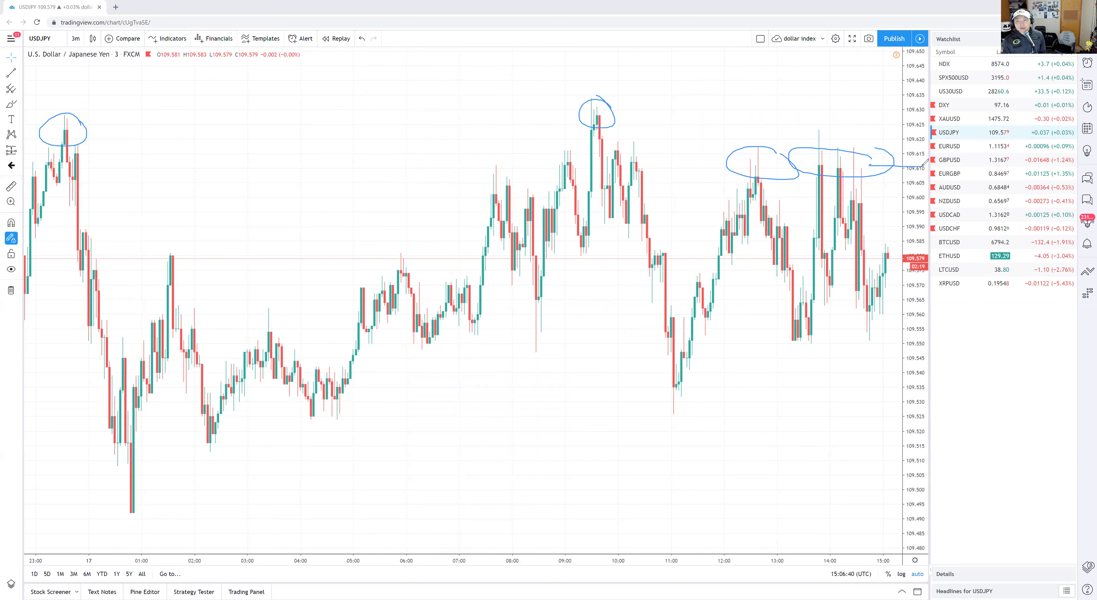
{"action": "left_click_drag", "start_coordinate": [673, 111], "coordinate": [629, 109]}
{"action": "left_click_drag", "start_coordinate": [886, 128], "coordinate": [673, 112]}
{"action": "left_click_drag", "start_coordinate": [922, 102], "coordinate": [929, 123]}
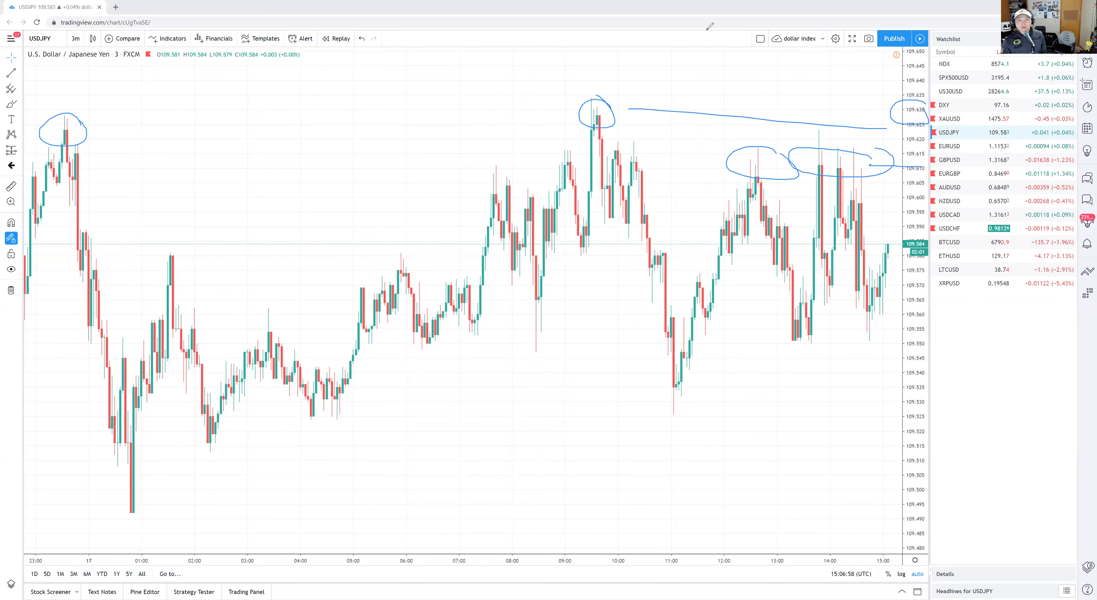
{"action": "key", "text": "e"}
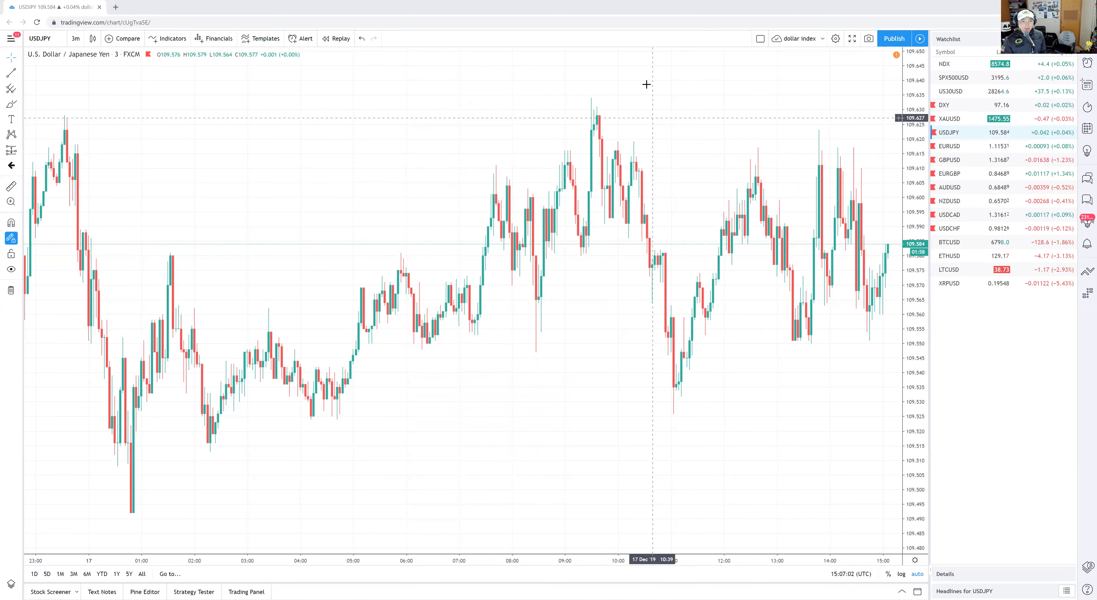
Sketch the USDJPY decline from the 16 December peak to the 17 December low with a support line from that low, and clear the drawings.
{"action": "scroll", "coordinate": [646, 84], "scroll_direction": "down", "scroll_amount": 5}
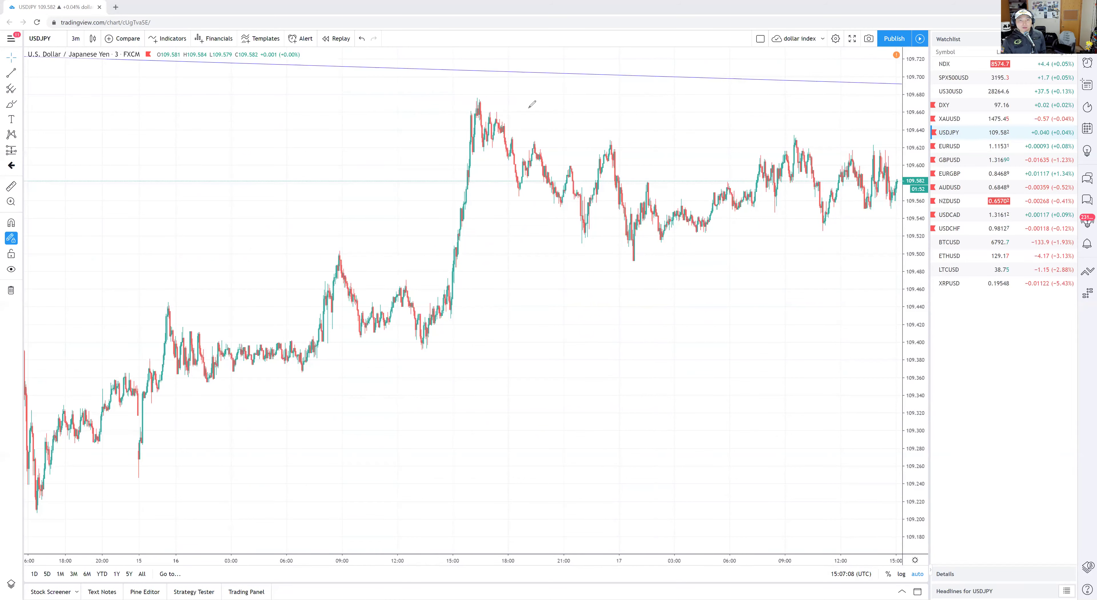
{"action": "left_click_drag", "start_coordinate": [480, 92], "coordinate": [574, 218]}
{"action": "left_click_drag", "start_coordinate": [638, 252], "coordinate": [882, 267]}
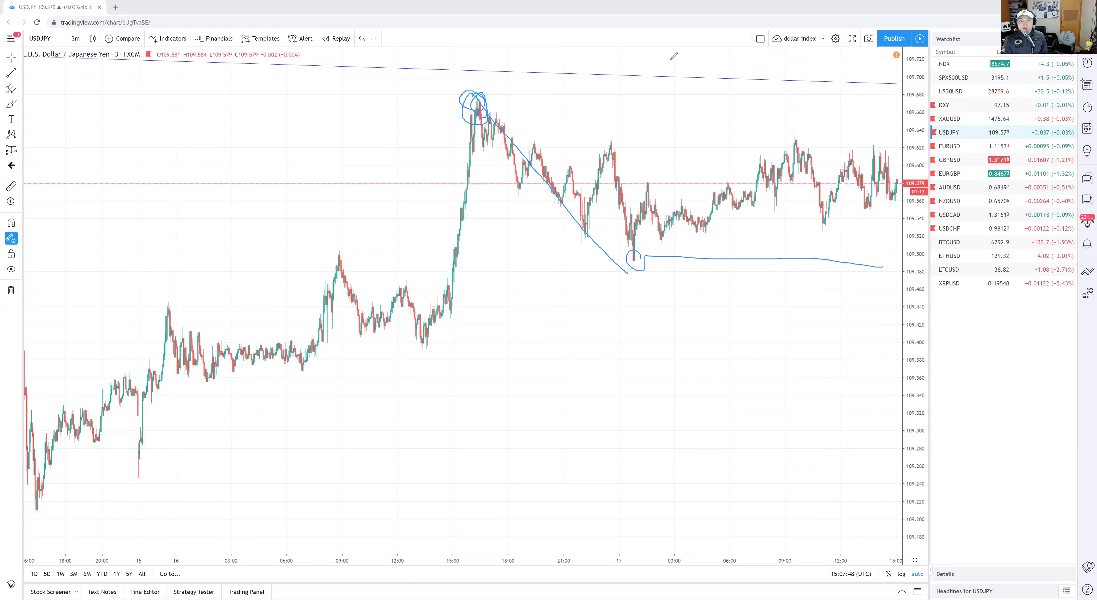
{"action": "key", "text": "Escape"}
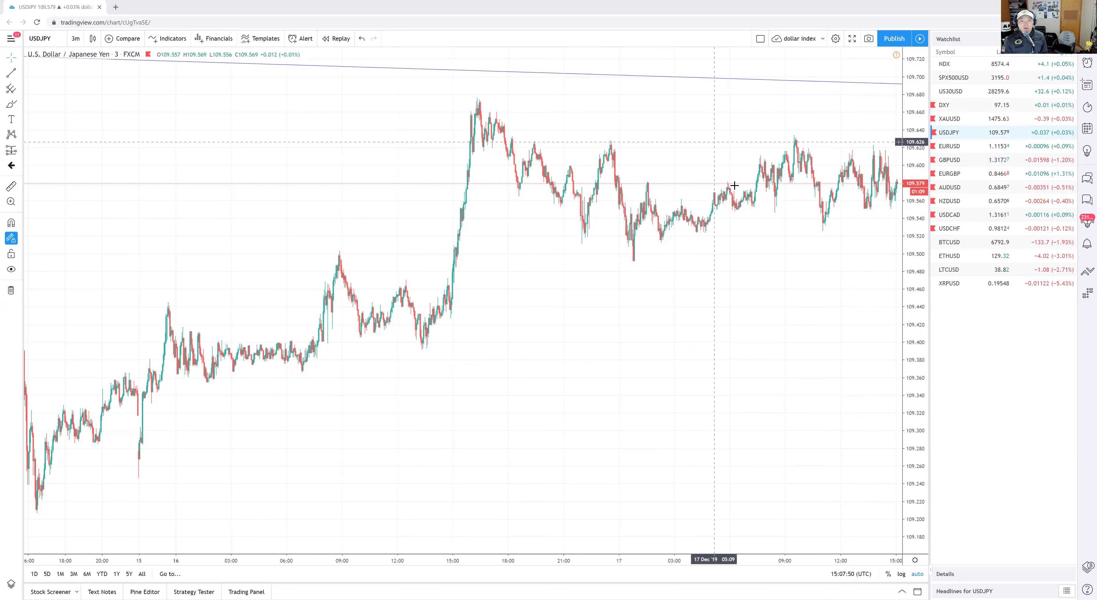
Inspect the latest USDJPY candles up close and switch the chart to EURUSD.
{"action": "scroll", "coordinate": [818, 309], "scroll_direction": "up", "scroll_amount": 5}
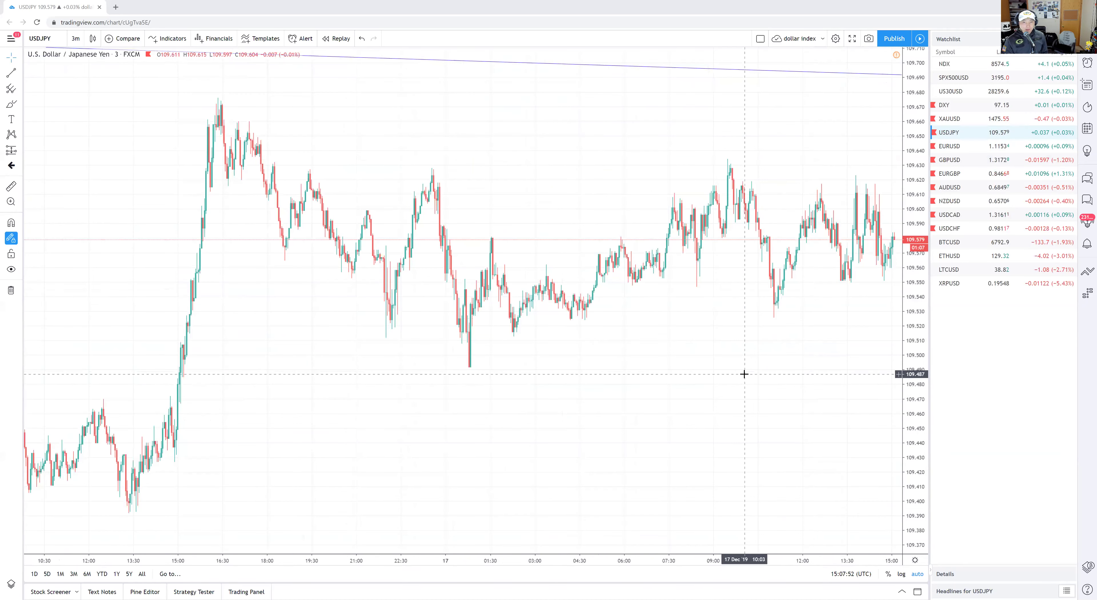
{"action": "scroll", "coordinate": [739, 367], "scroll_direction": "up", "scroll_amount": 8}
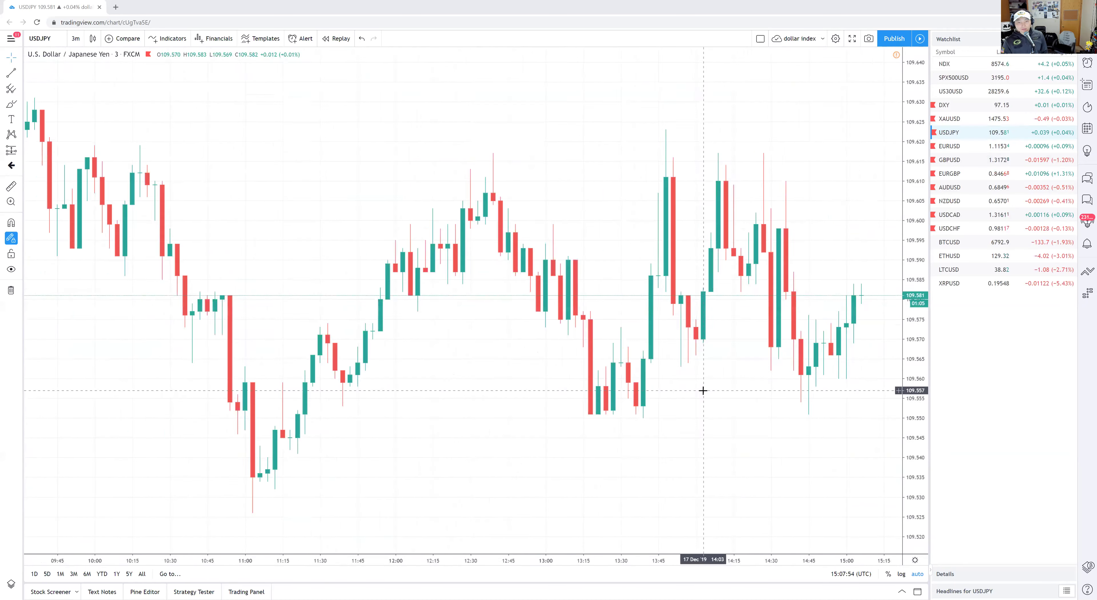
{"action": "scroll", "coordinate": [694, 383], "scroll_direction": "up", "scroll_amount": 3}
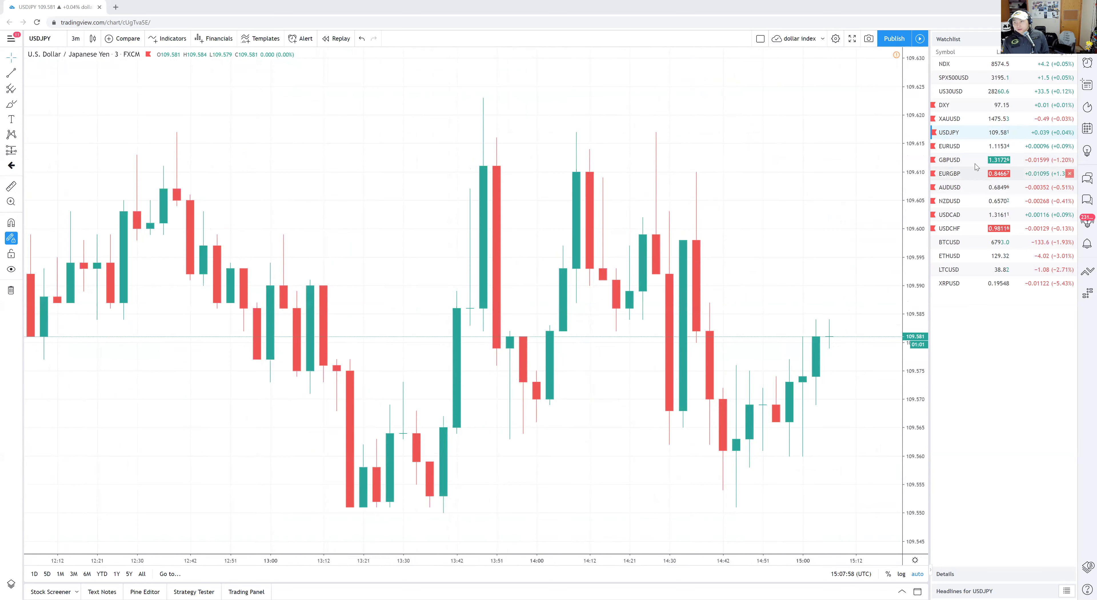
{"action": "left_click", "coordinate": [949, 148]}
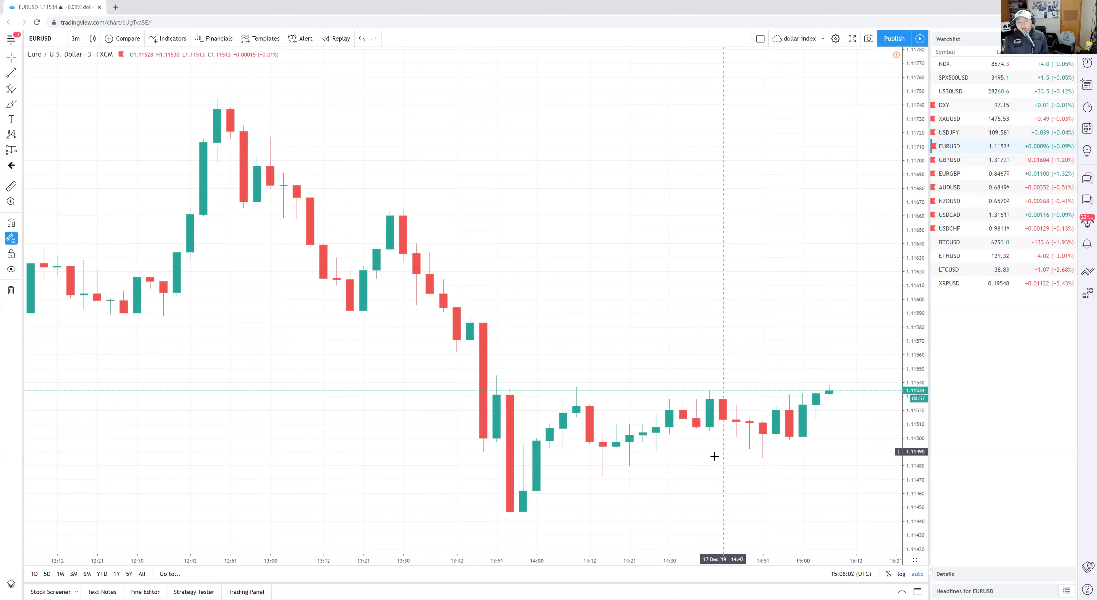
{"action": "scroll", "coordinate": [707, 465], "scroll_direction": "down", "scroll_amount": 2}
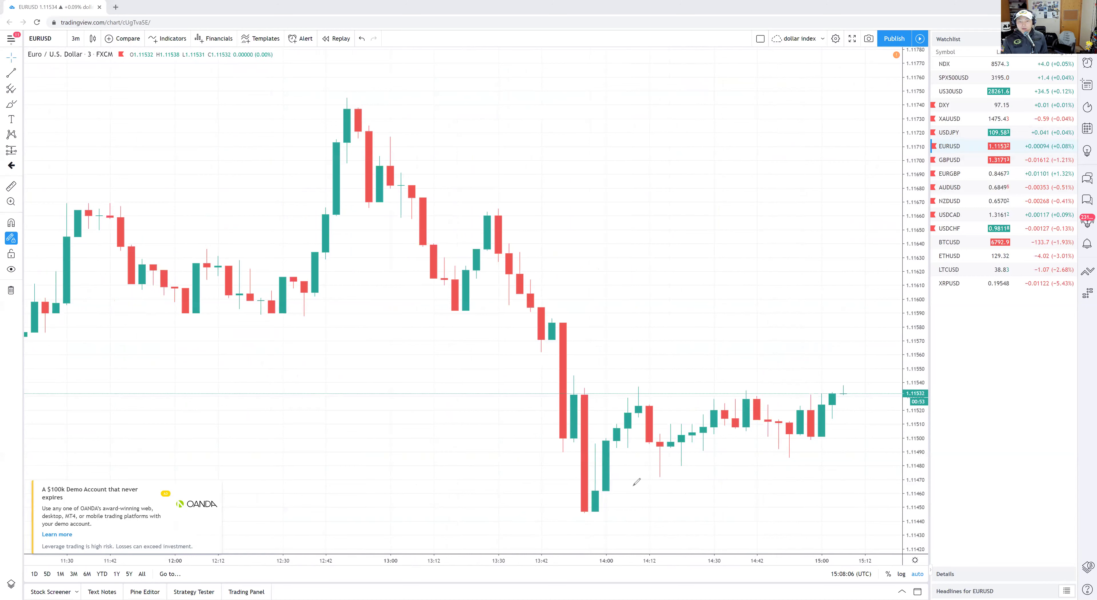
Mark the EURUSD consolidation range between about 1.11450 and 1.11540 with freehand lines, circles and a box, and clear the markings.
{"action": "mouse_move", "coordinate": [601, 499]}
{"action": "left_mouse_down"}
{"action": "mouse_move", "coordinate": [577, 513]}
{"action": "mouse_move", "coordinate": [928, 501]}
{"action": "left_mouse_up"}
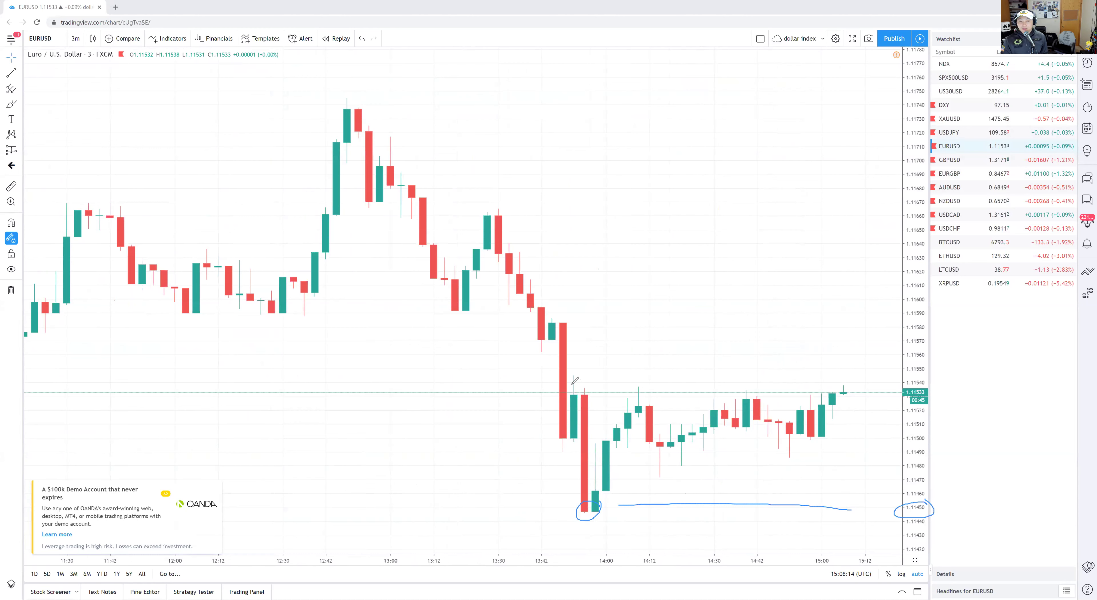
{"action": "left_click_drag", "start_coordinate": [573, 379], "coordinate": [790, 379]}
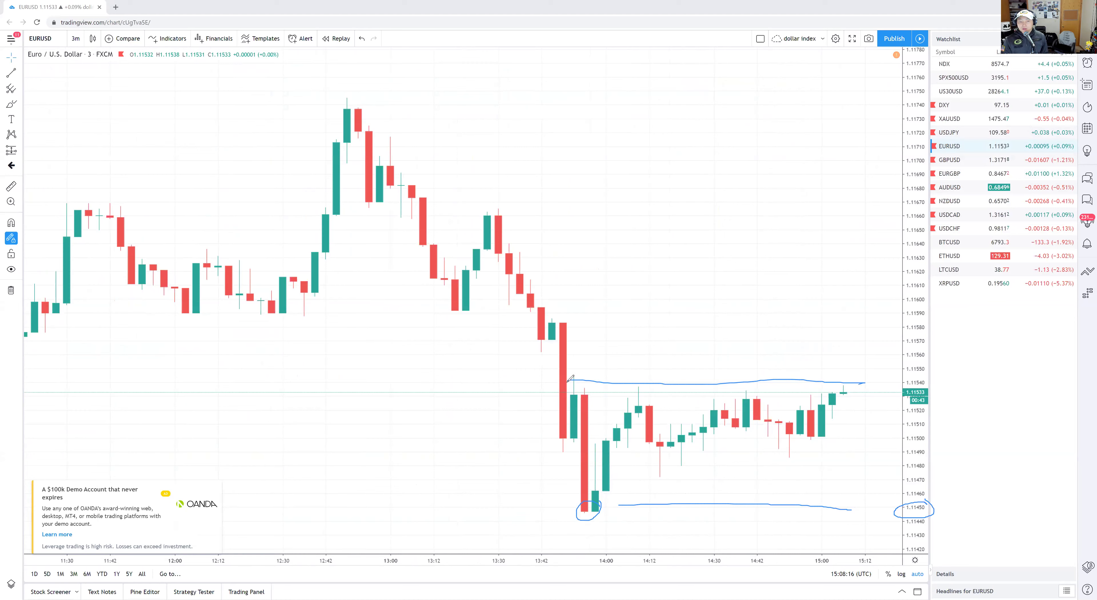
{"action": "mouse_move", "coordinate": [601, 482]}
{"action": "left_mouse_down"}
{"action": "mouse_move", "coordinate": [833, 486]}
{"action": "mouse_move", "coordinate": [877, 380]}
{"action": "mouse_move", "coordinate": [912, 377]}
{"action": "mouse_move", "coordinate": [916, 394]}
{"action": "mouse_move", "coordinate": [937, 386]}
{"action": "left_mouse_up"}
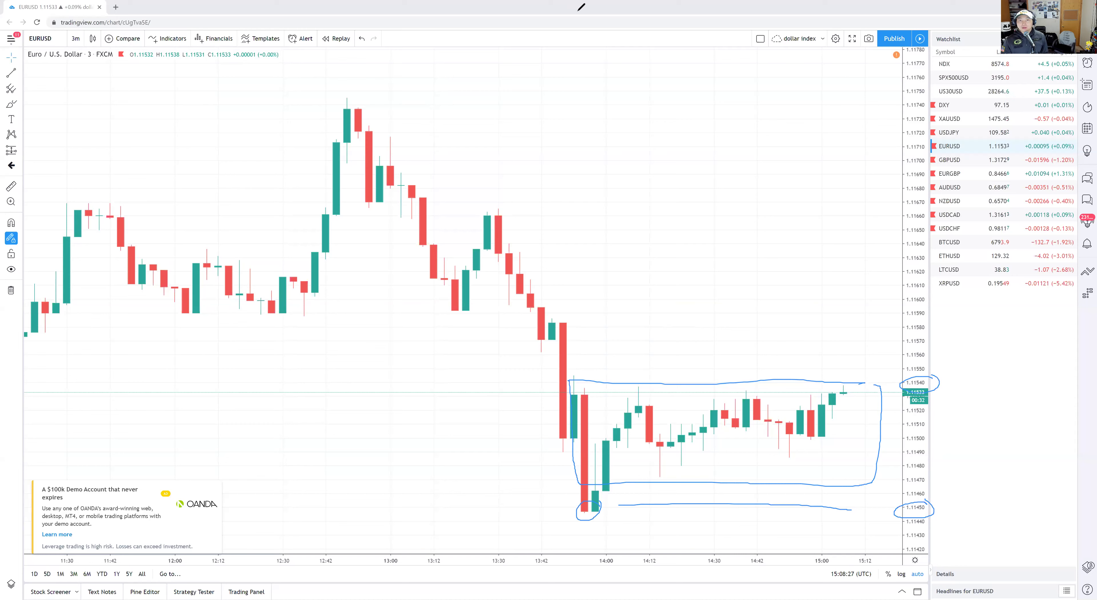
{"action": "key", "text": "e"}
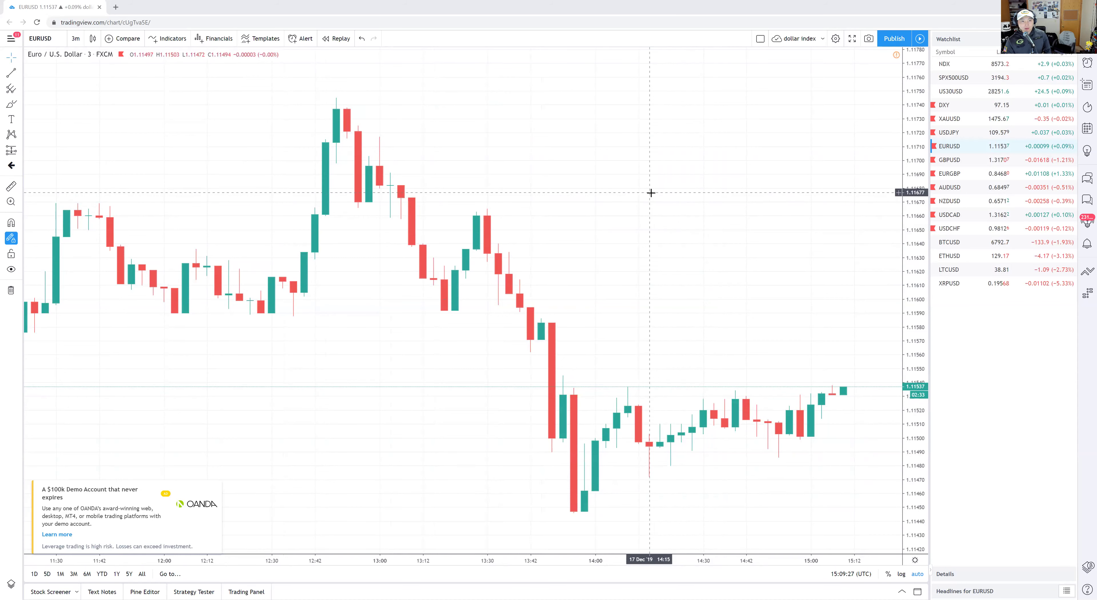
Switch the chart to US30USD and examine its price action from 16 December to the latest candles.
{"action": "scroll", "coordinate": [616, 186], "scroll_direction": "down", "scroll_amount": 3}
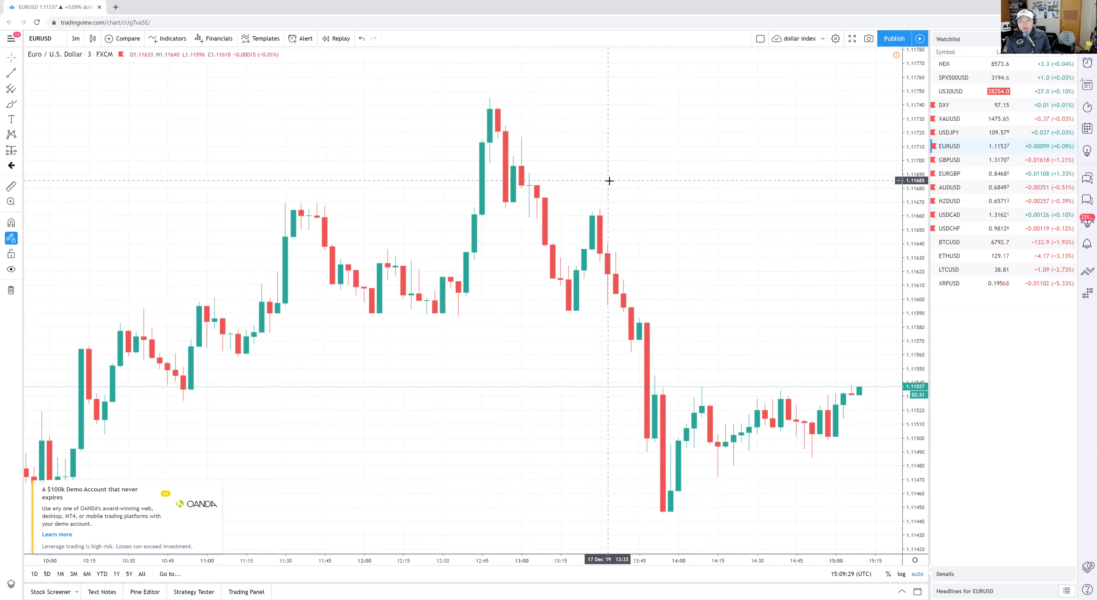
{"action": "left_click", "coordinate": [960, 96]}
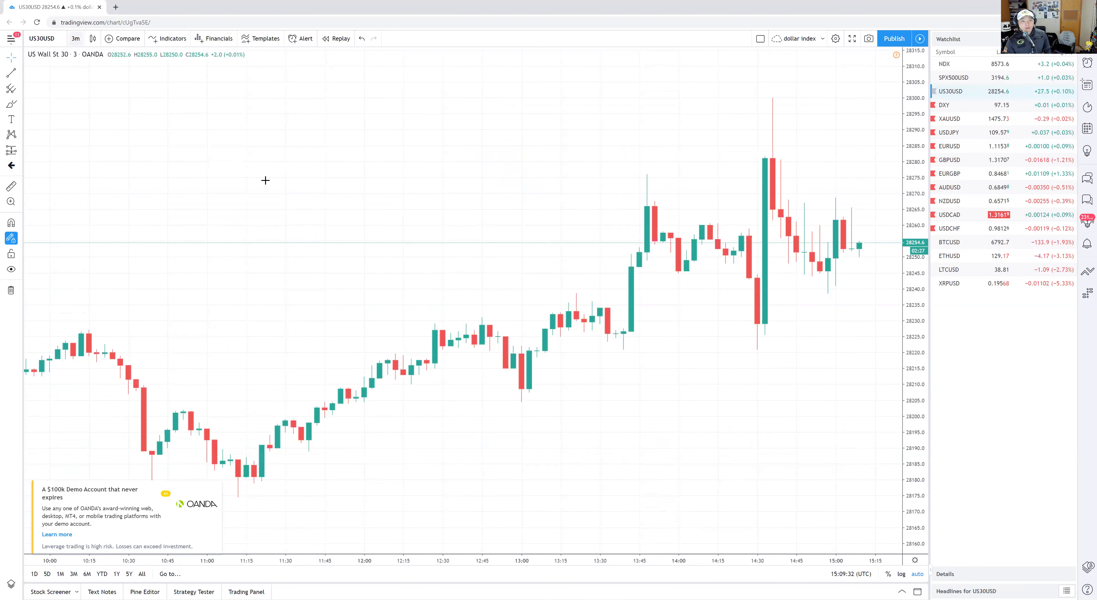
{"action": "scroll", "coordinate": [370, 294], "scroll_direction": "down", "scroll_amount": 5}
{"action": "scroll", "coordinate": [436, 316], "scroll_direction": "down", "scroll_amount": 2}
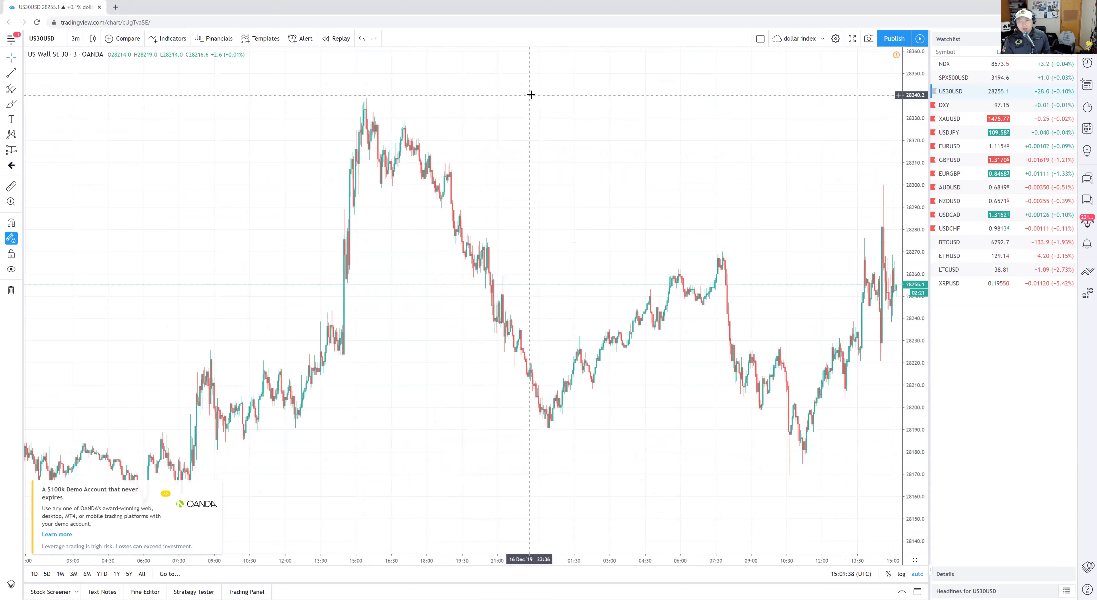
{"action": "scroll", "coordinate": [493, 293], "scroll_direction": "up", "scroll_amount": 3}
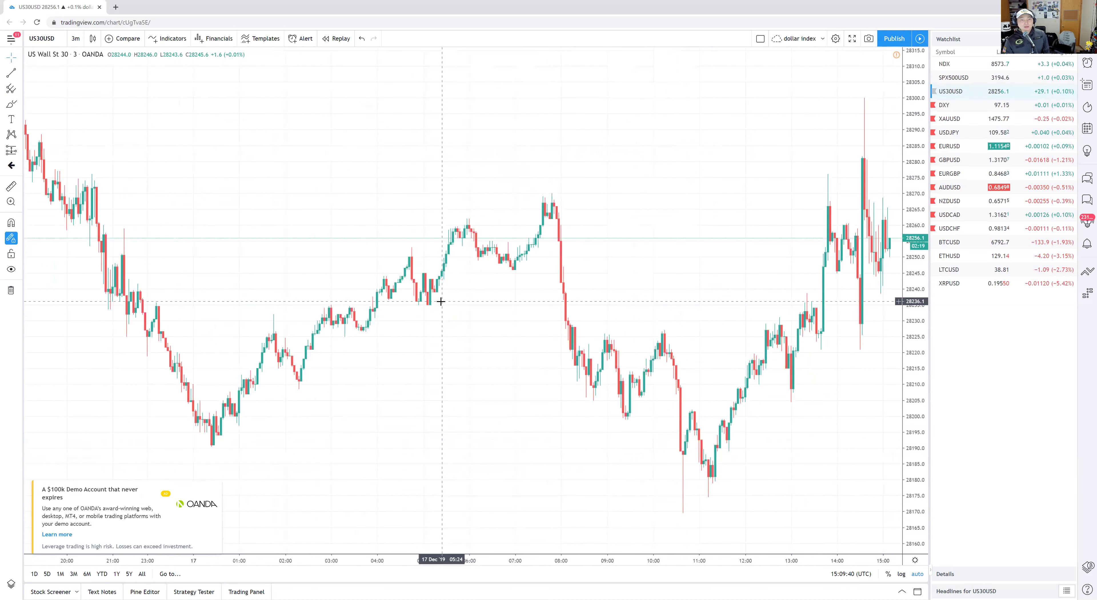
View the SPX500USD chart and the NDX chart from the watchlist.
{"action": "key", "text": "Up"}
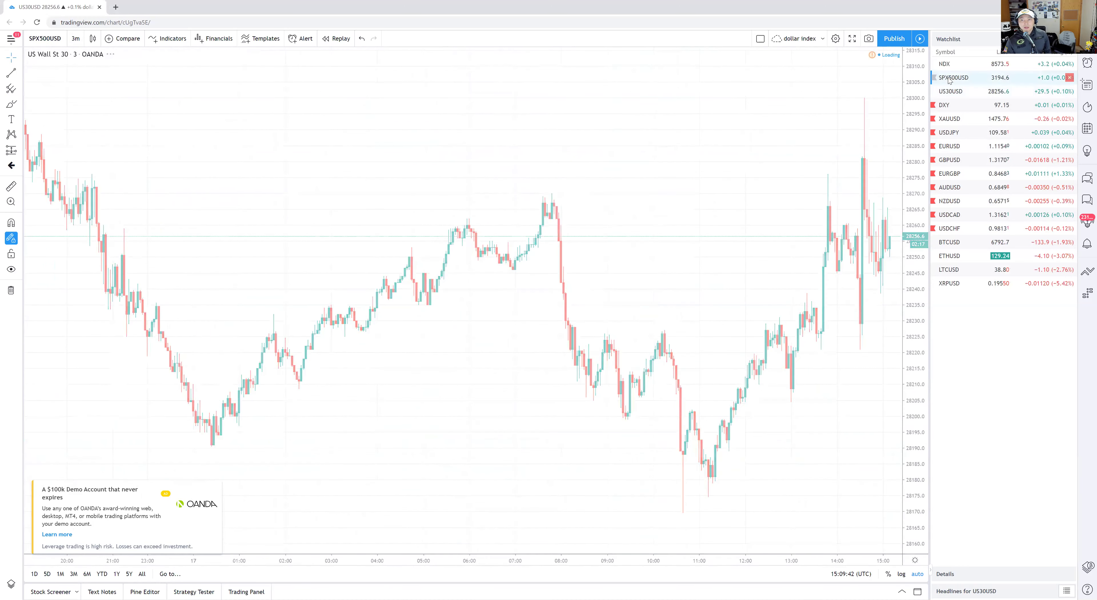
{"action": "scroll", "coordinate": [717, 142], "scroll_direction": "down", "scroll_amount": 2}
{"action": "key", "text": "Up"}
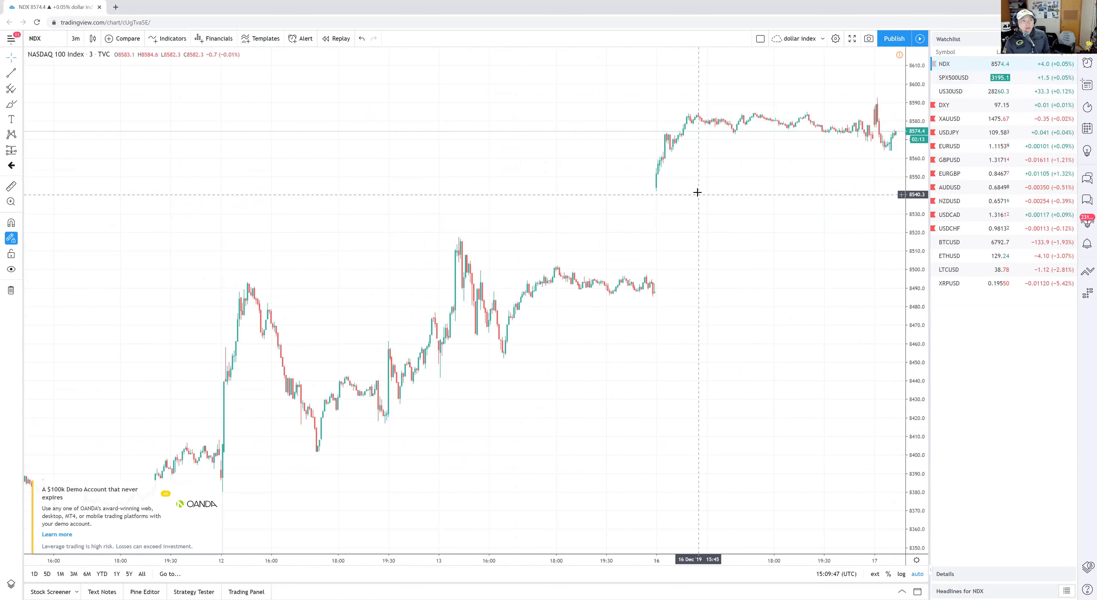
Revisit the US30USD chart and examine the recent swings on the DXY dollar index chart.
{"action": "left_click", "coordinate": [956, 90]}
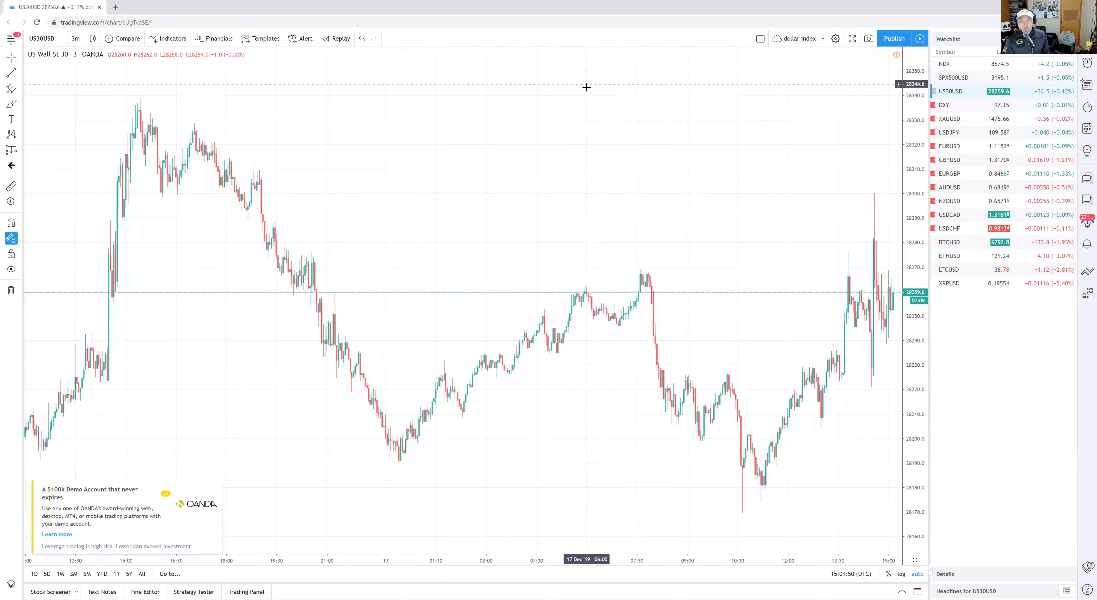
{"action": "scroll", "coordinate": [620, 247], "scroll_direction": "up", "scroll_amount": 3}
{"action": "left_click", "coordinate": [993, 105]}
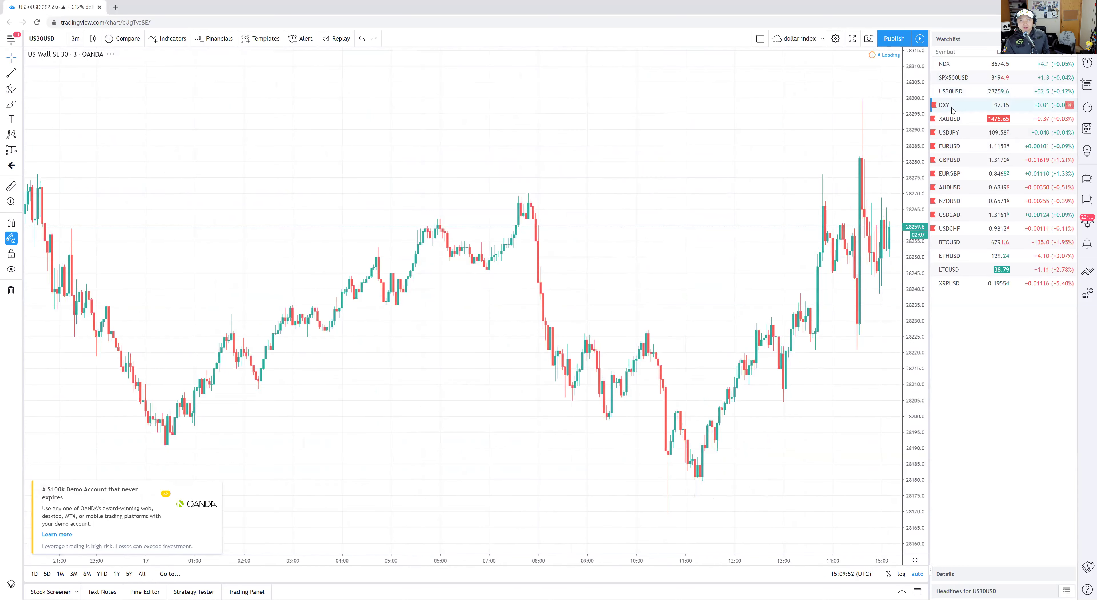
{"action": "scroll", "coordinate": [571, 260], "scroll_direction": "up", "scroll_amount": 2}
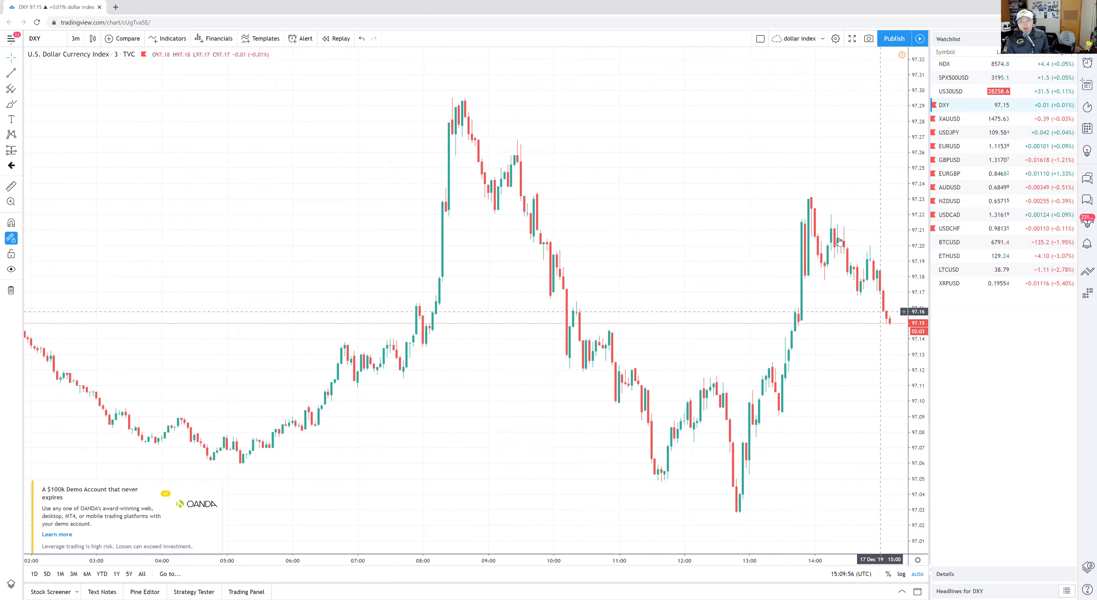
{"action": "scroll", "coordinate": [605, 332], "scroll_direction": "down", "scroll_amount": 5}
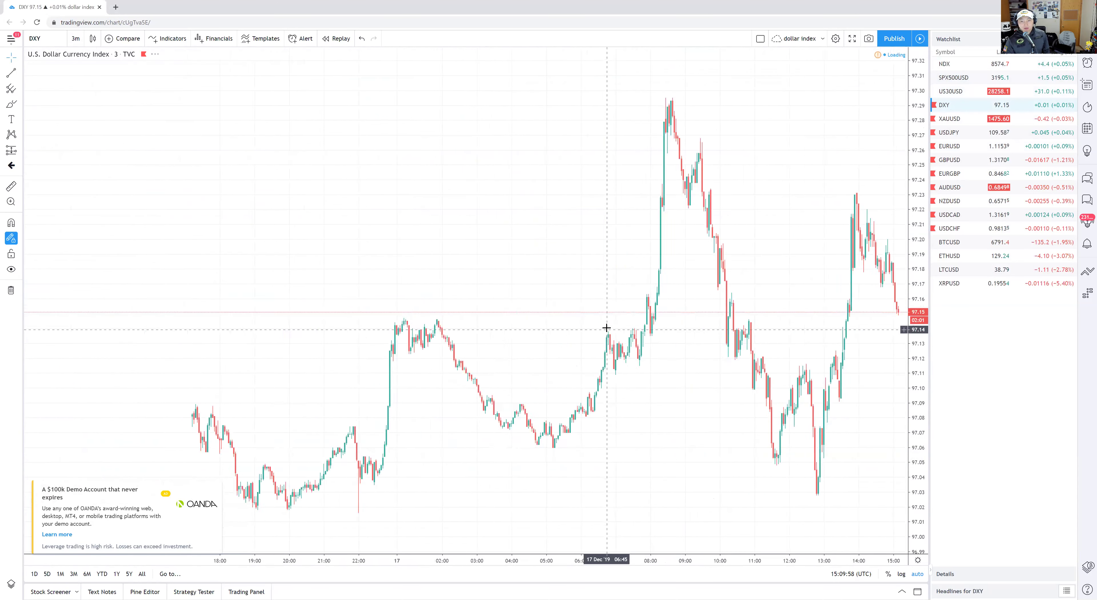
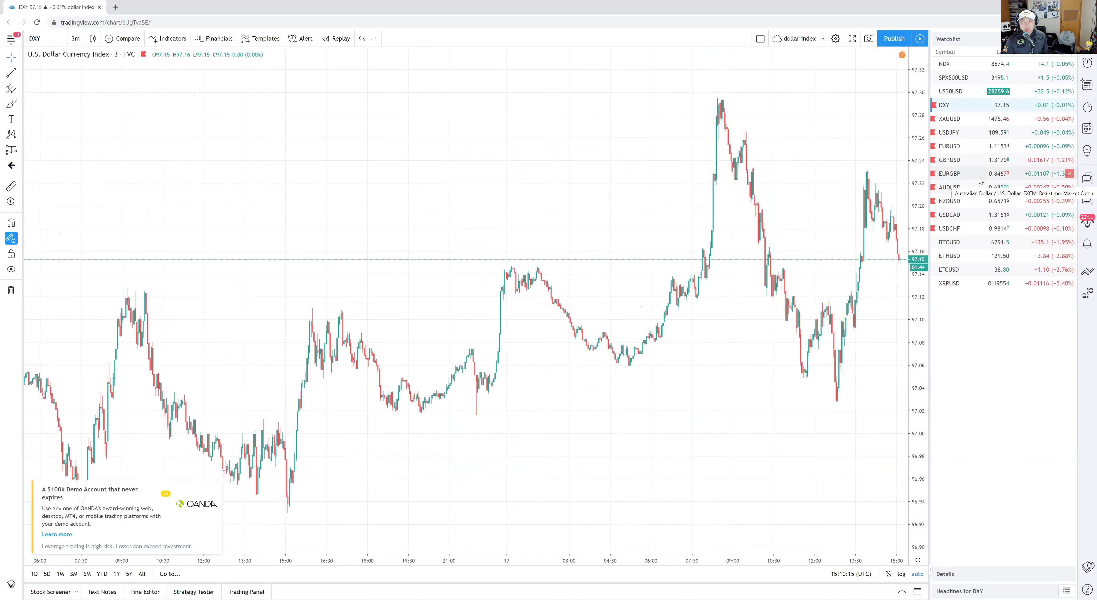
Bring back the USDJPY chart to examine its 17 December candles, and switch to EURUSD for comparison.
{"action": "left_click", "coordinate": [960, 132]}
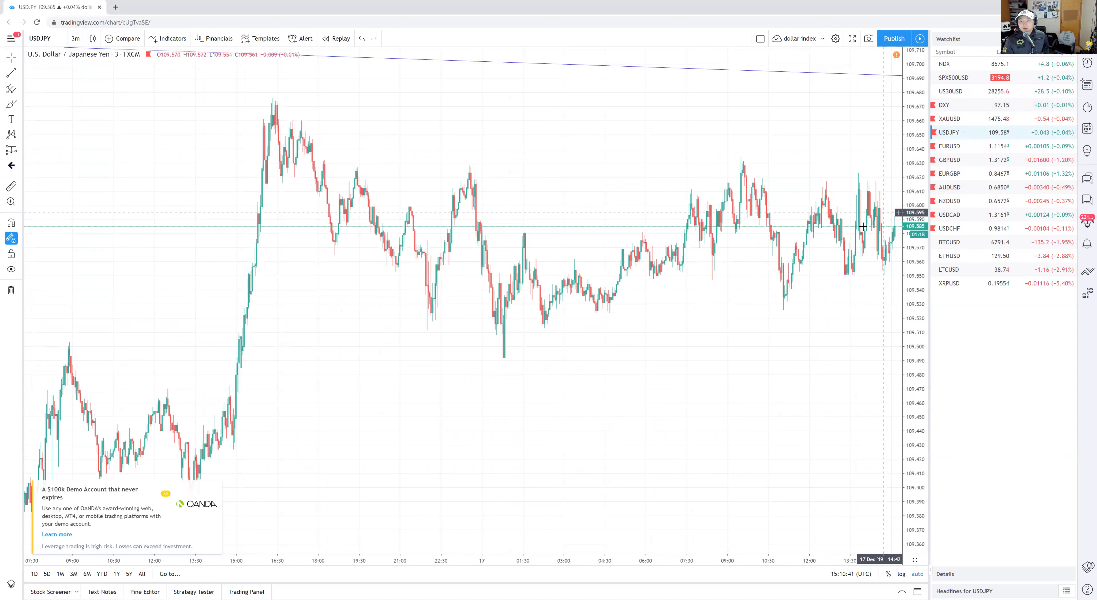
{"action": "scroll", "coordinate": [776, 334], "scroll_direction": "up", "scroll_amount": 2}
{"action": "scroll", "coordinate": [762, 326], "scroll_direction": "up", "scroll_amount": 1}
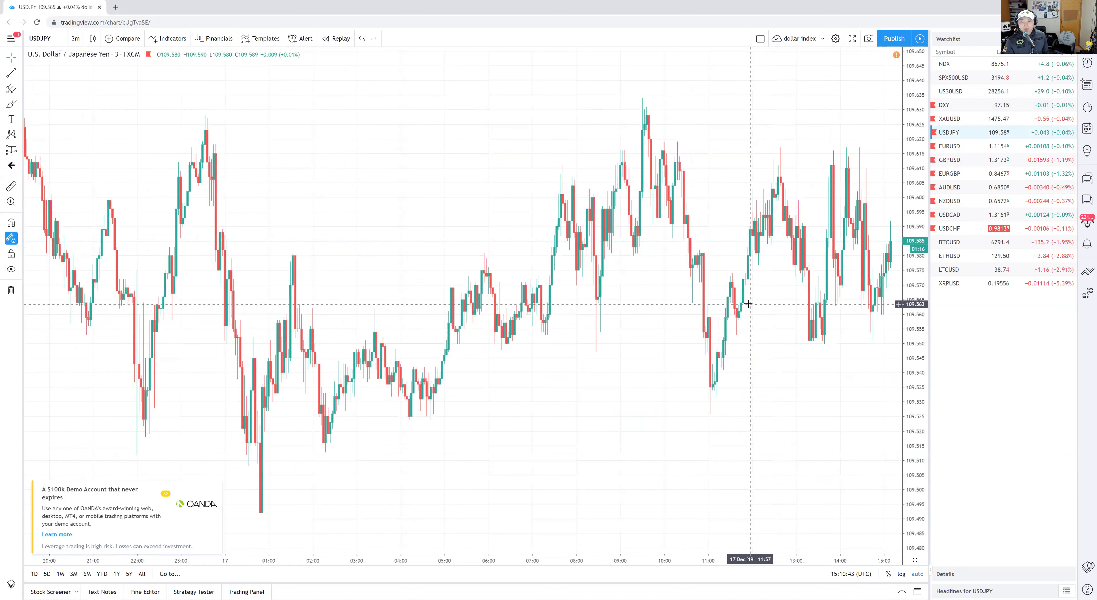
{"action": "scroll", "coordinate": [750, 286], "scroll_direction": "up", "scroll_amount": 1}
{"action": "scroll", "coordinate": [512, 267], "scroll_direction": "up", "scroll_amount": 1}
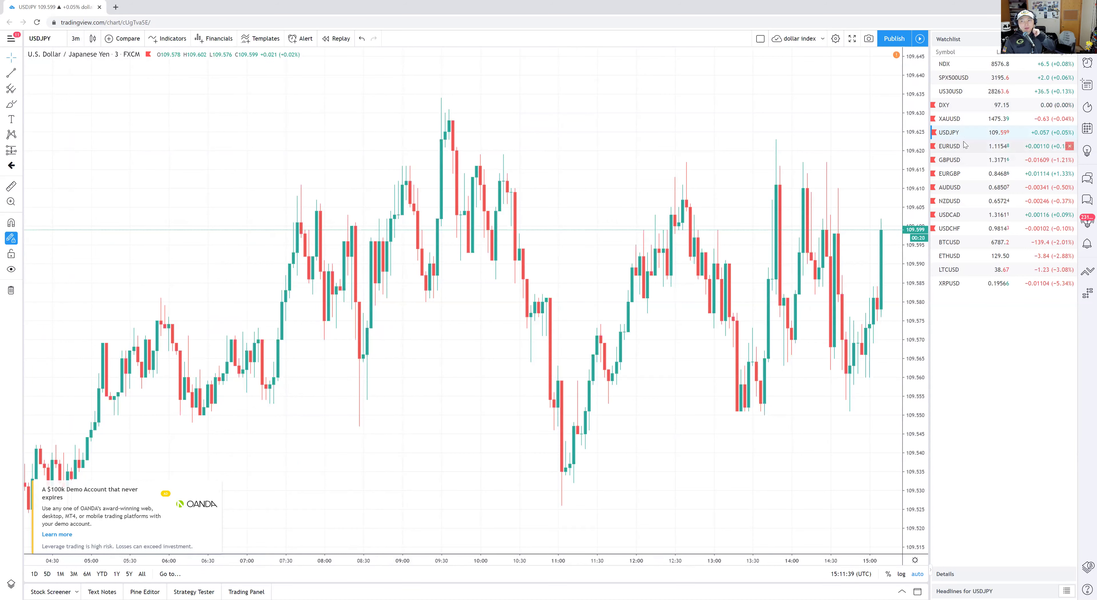
{"action": "left_click", "coordinate": [947, 144]}
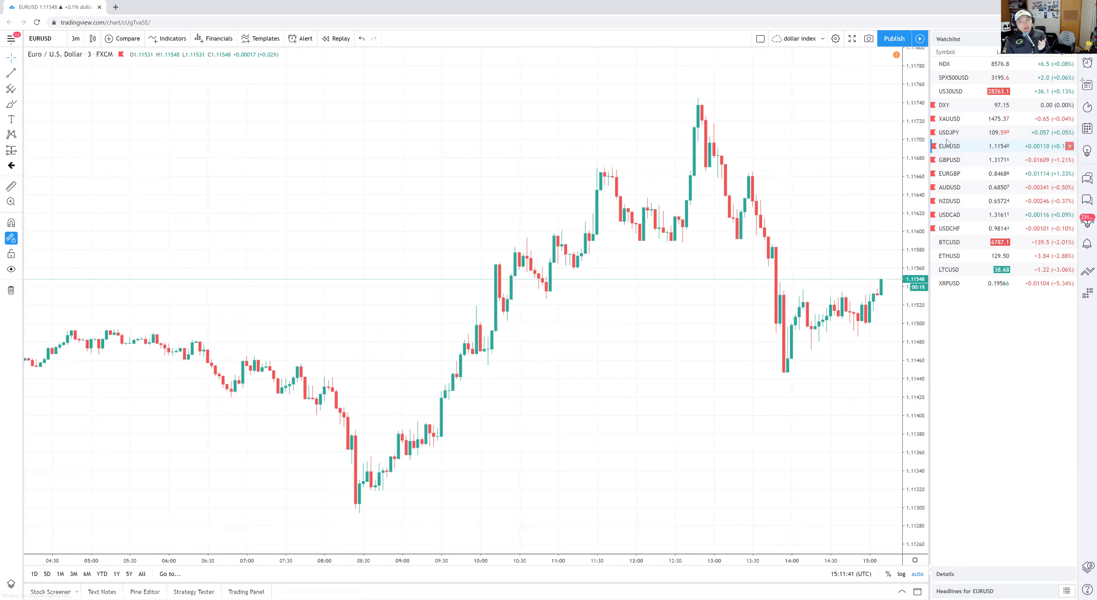